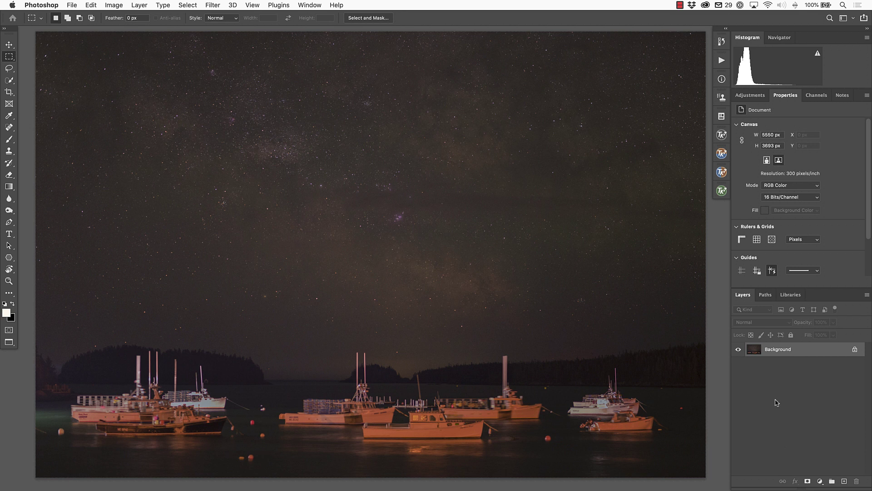
Step: Add a Curves adjustment layer above the Background and turn on its on-image targeted adjustment
click(750, 95)
click(778, 116)
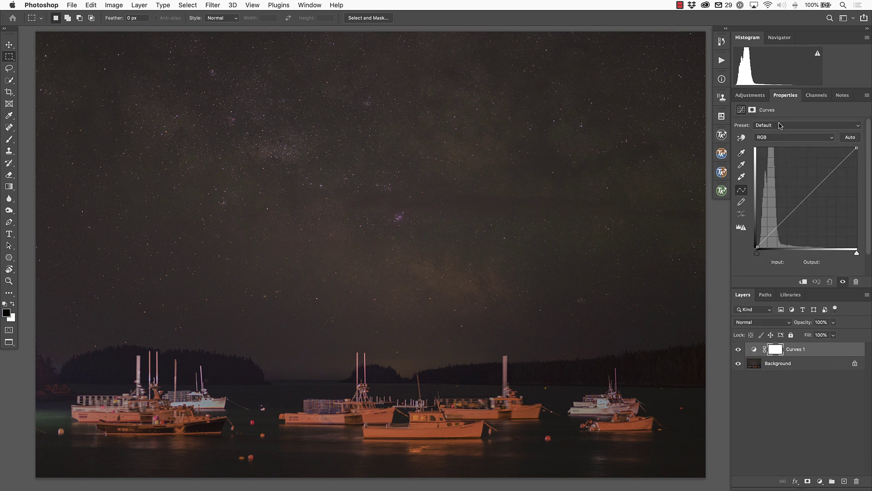
click(743, 137)
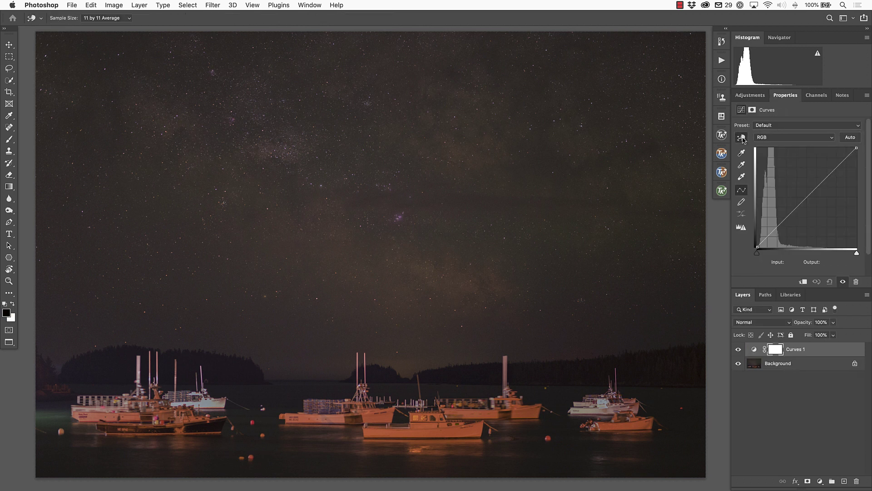
click(742, 137)
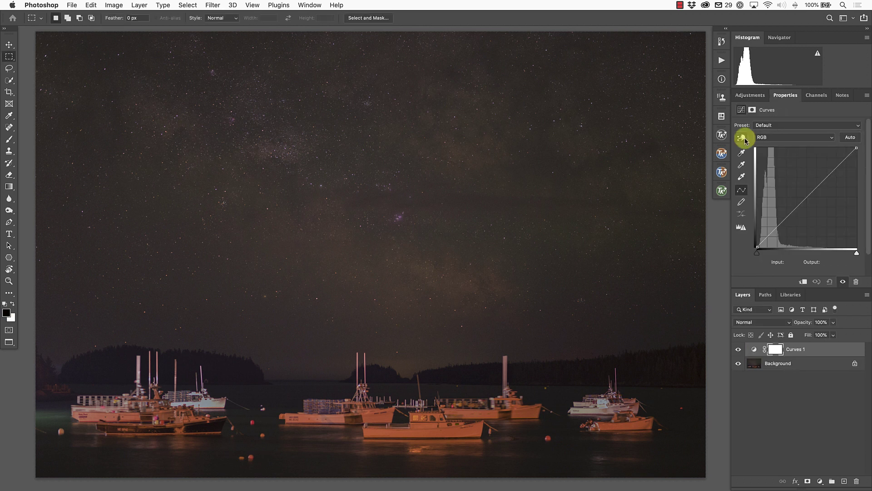
click(743, 138)
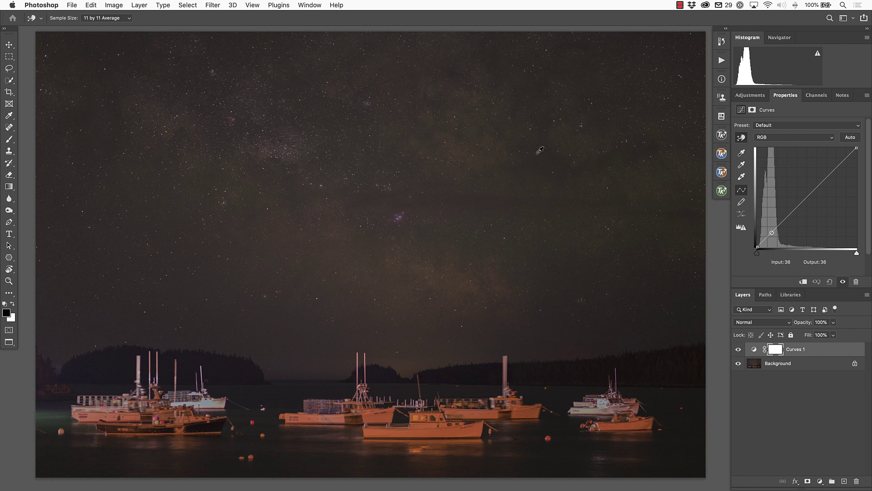
Step: Darken the dark sky tones and raise the Milky Way tones to input 50, output 70, comparing the result with the layer hidden
drag(546, 155, 548, 146)
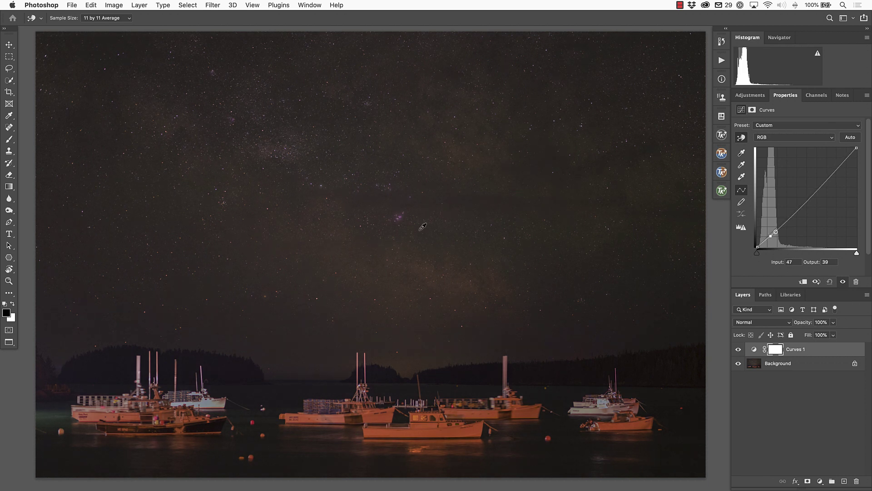
drag(449, 281, 451, 271)
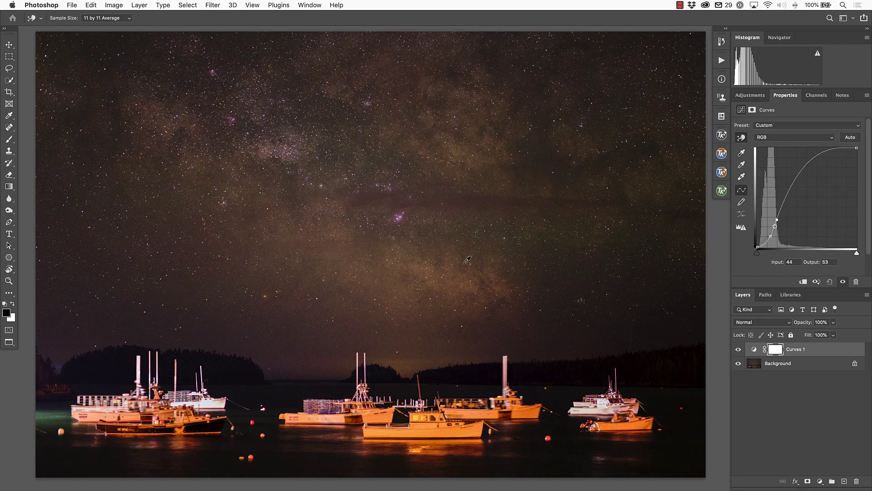
click(739, 350)
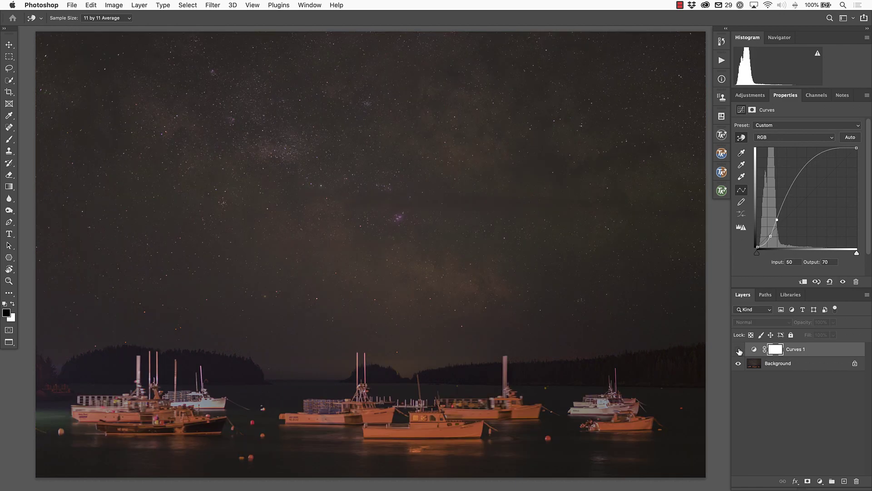
click(739, 351)
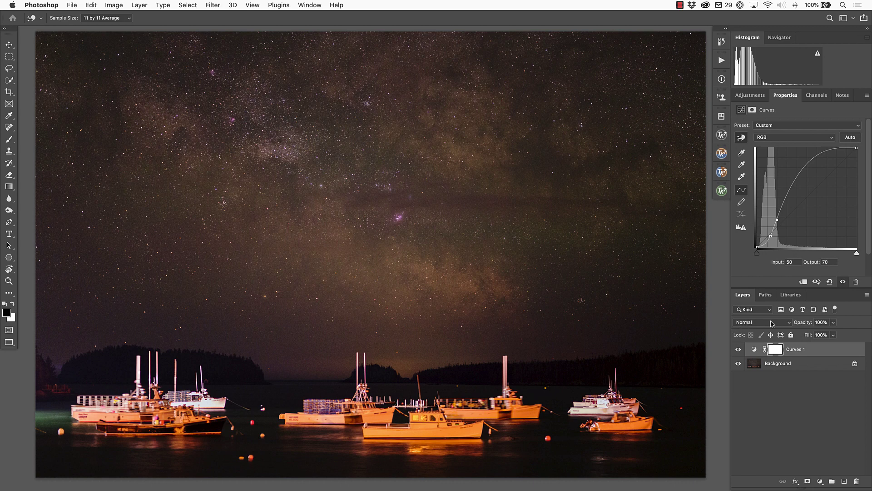
Step: Mask the Curves layer with a white-to-black gradient from just above the horizon into the water, keeping the effect on the sky
key(g)
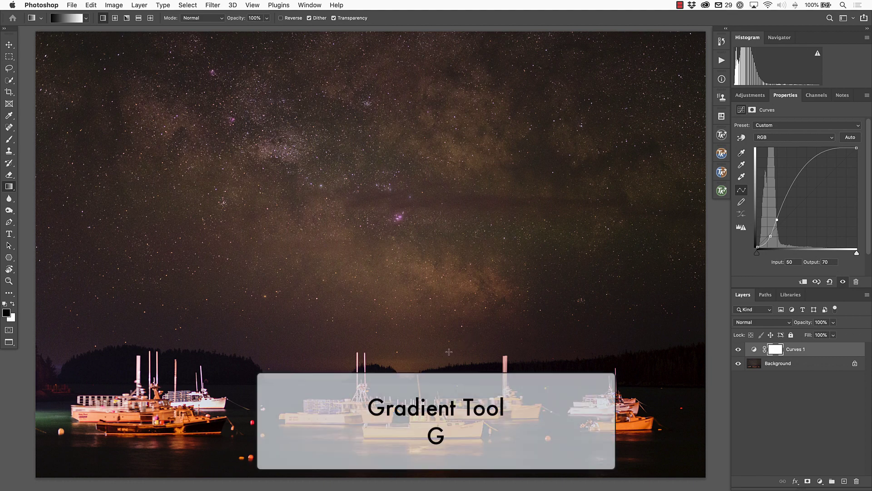
key(x)
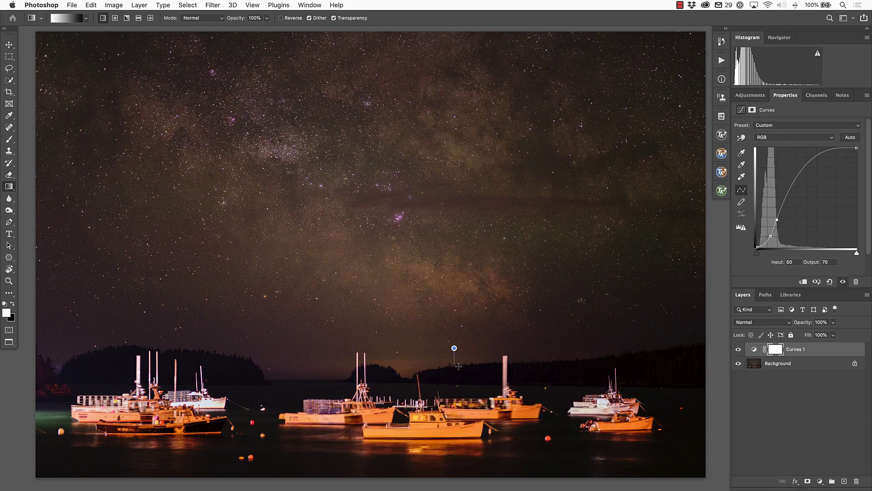
drag(453, 347, 460, 409)
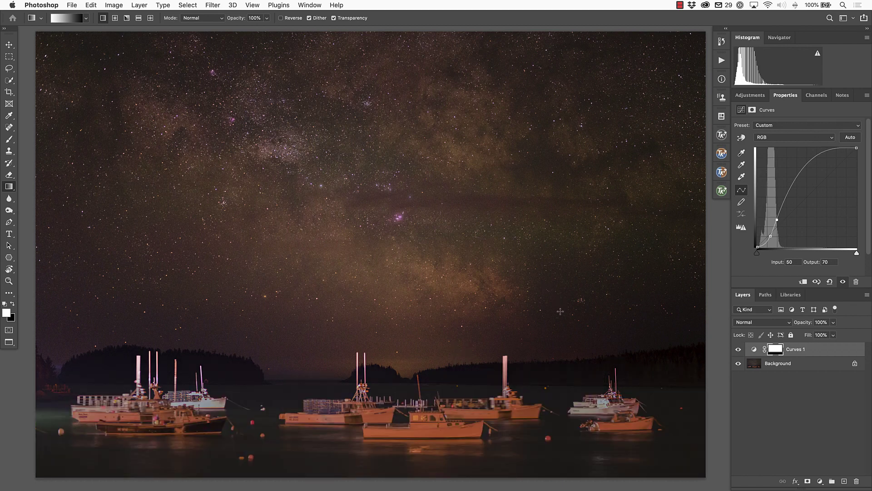
key(b)
click(777, 391)
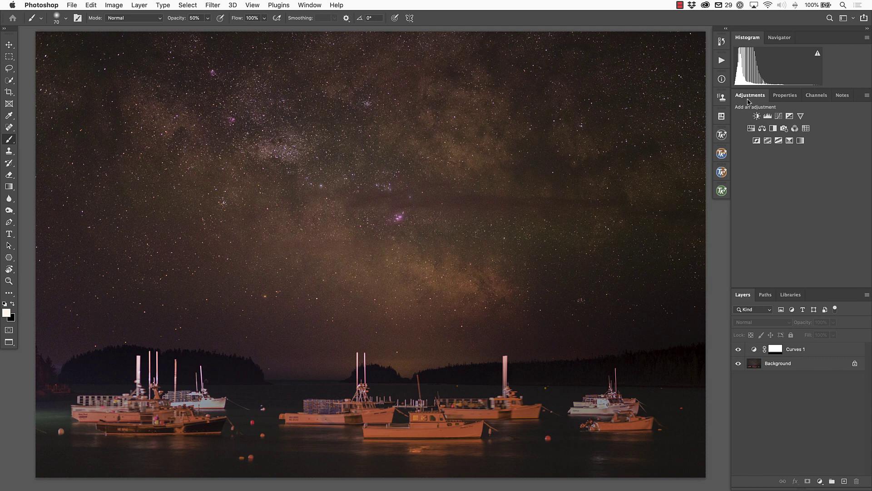
Step: Add a Hue/Saturation adjustment layer with Reds saturation at -68 and Yellows saturation at -51
click(752, 128)
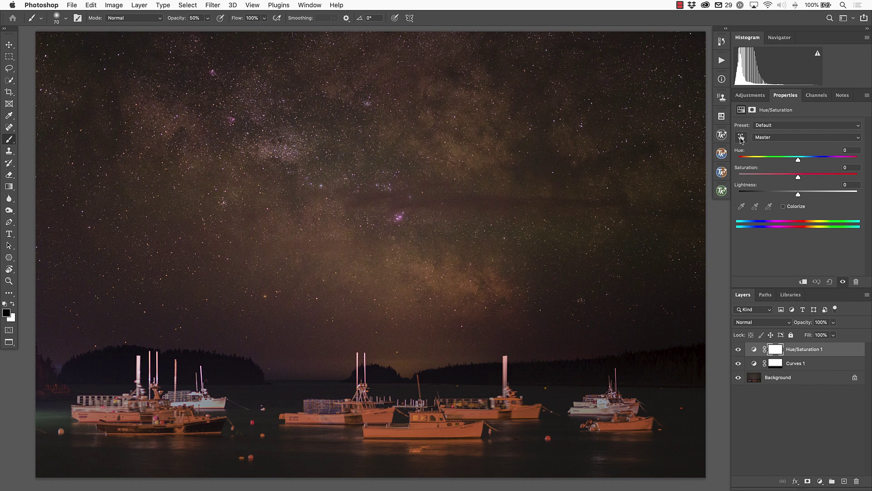
click(741, 137)
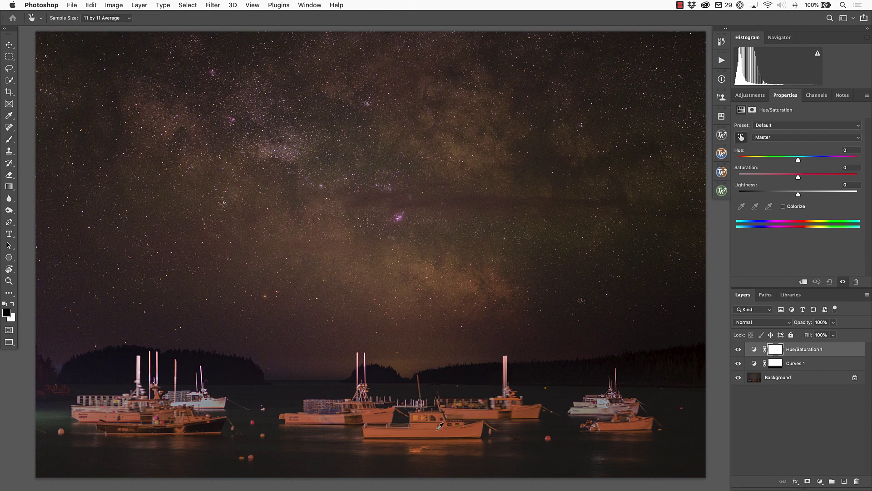
drag(434, 433, 402, 435)
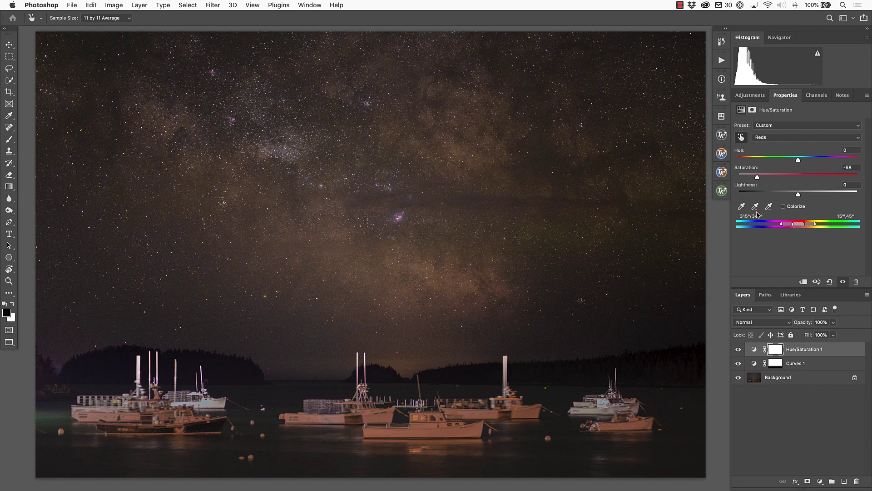
click(771, 138)
click(765, 143)
drag(798, 177, 768, 179)
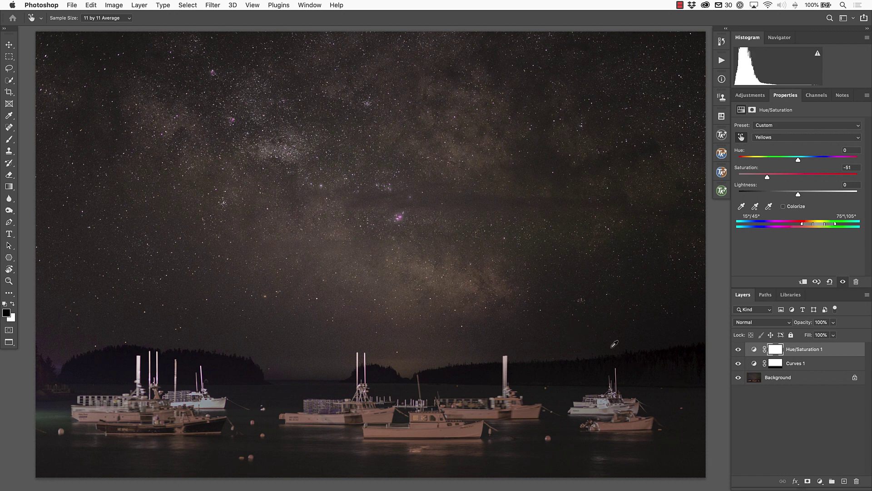
Step: Limit the Hue/Saturation layer to the boats and water with a black-to-white gradient mask starting near the horizon
key(g)
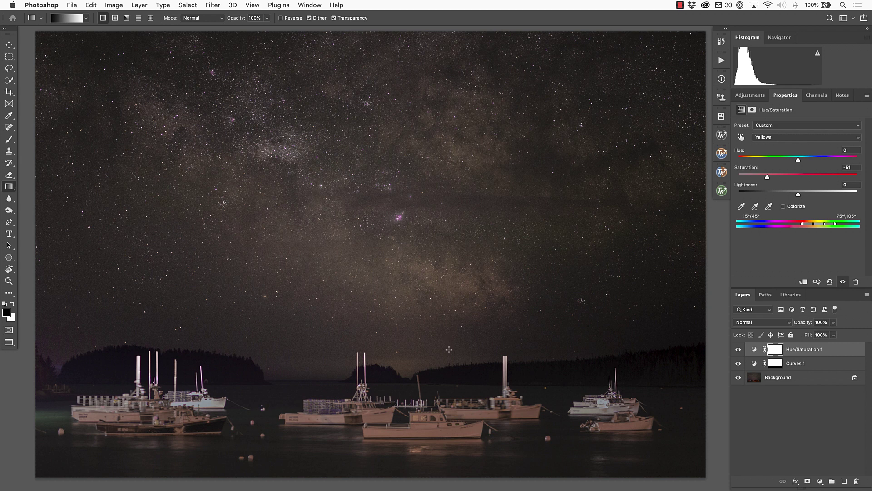
drag(447, 351, 457, 414)
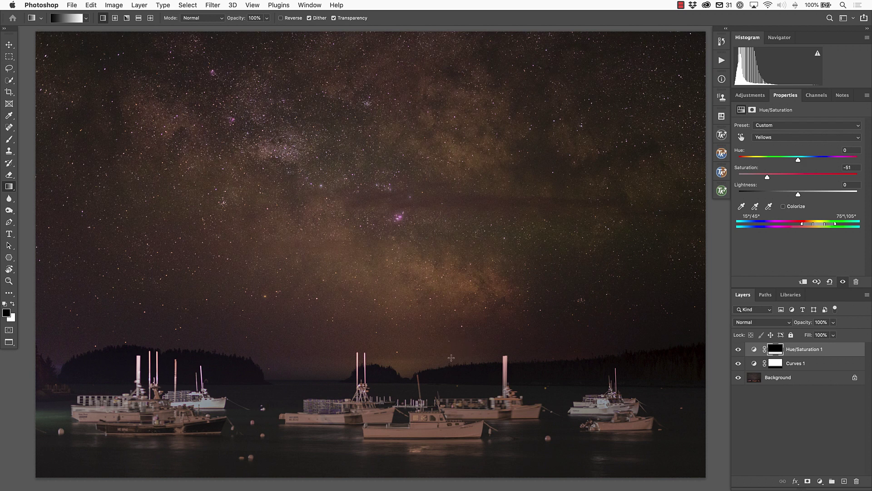
mouse_move(451, 344)
mouse_down()
mouse_move(451, 405)
mouse_move(450, 341)
mouse_up()
key(x)
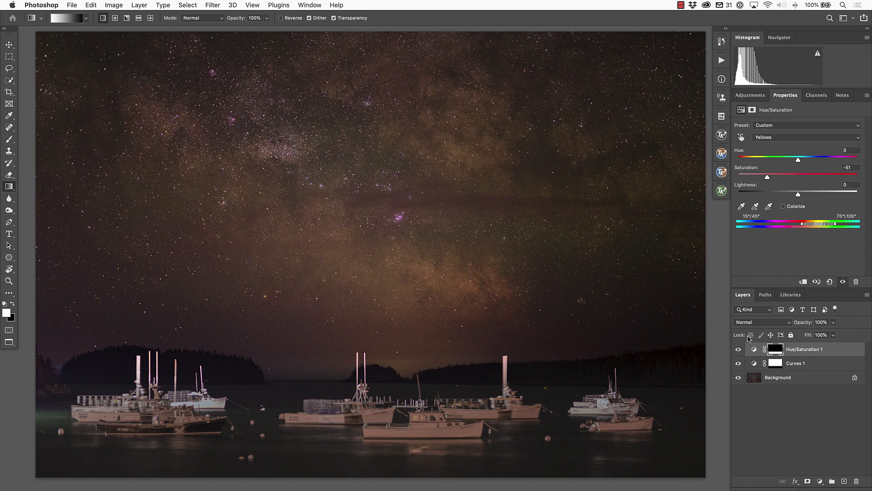
Step: Paint black at 100% brush opacity on the Hue/Saturation mask over the colored buoys and the gear on the center-right boat
click(775, 352)
key(b)
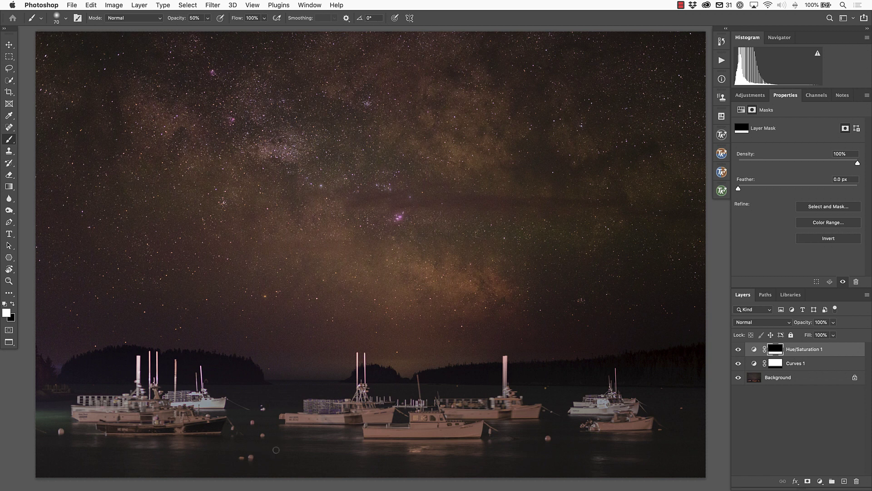
key(0)
key(x)
click(251, 457)
click(242, 457)
click(262, 435)
click(252, 421)
click(62, 430)
click(548, 438)
drag(476, 405, 450, 405)
Step: Add a second Curves layer that lifts the midtones, with a lower point at input 56, output 61, and compare before and after
click(750, 95)
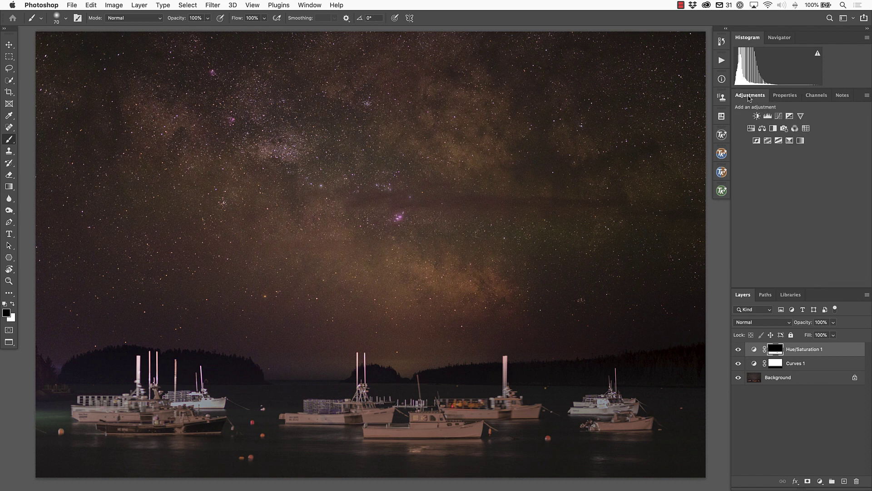
click(778, 115)
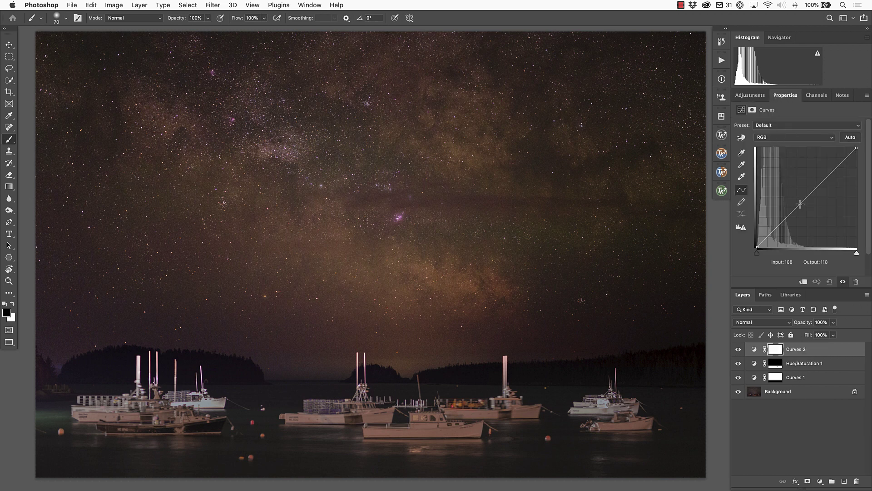
drag(799, 205, 779, 223)
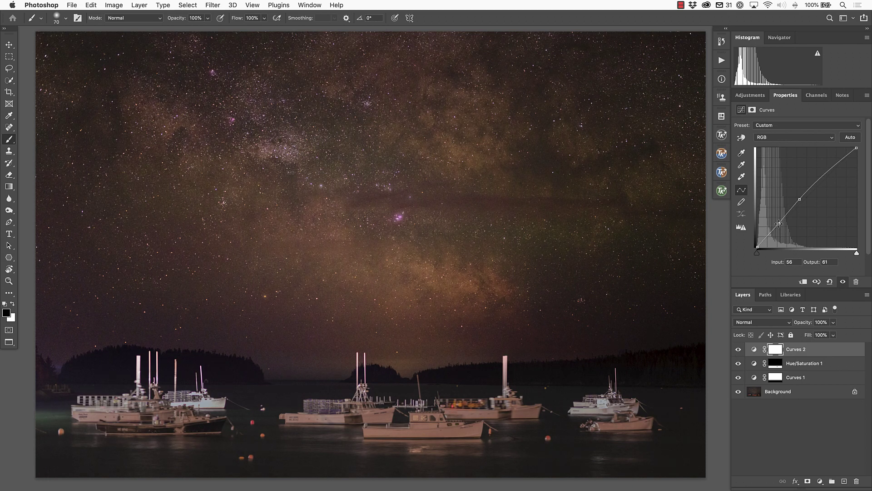
click(738, 349)
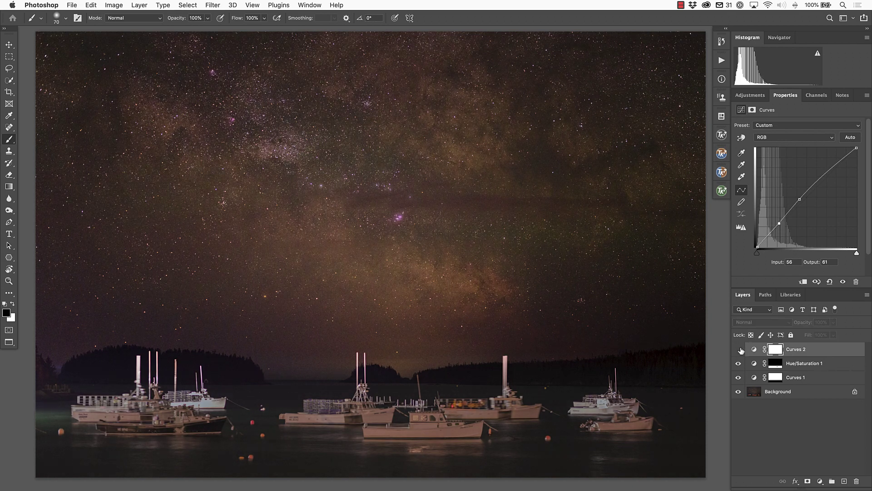
click(738, 349)
click(738, 349)
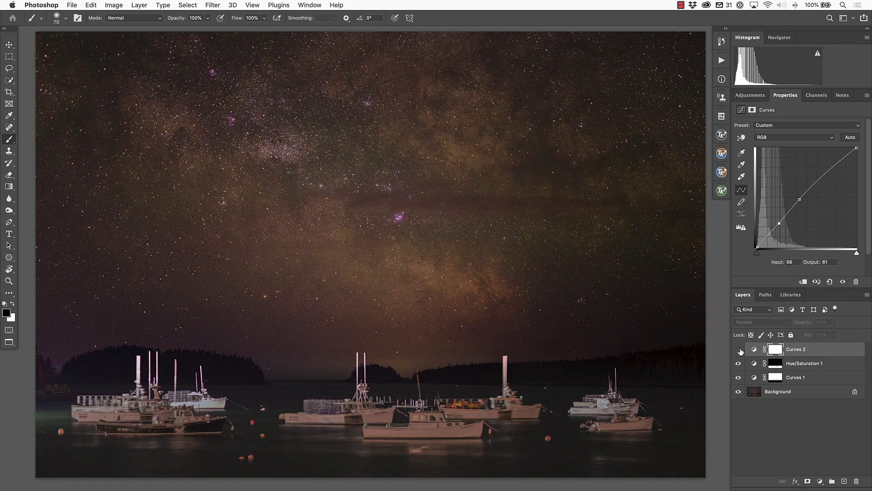
click(738, 349)
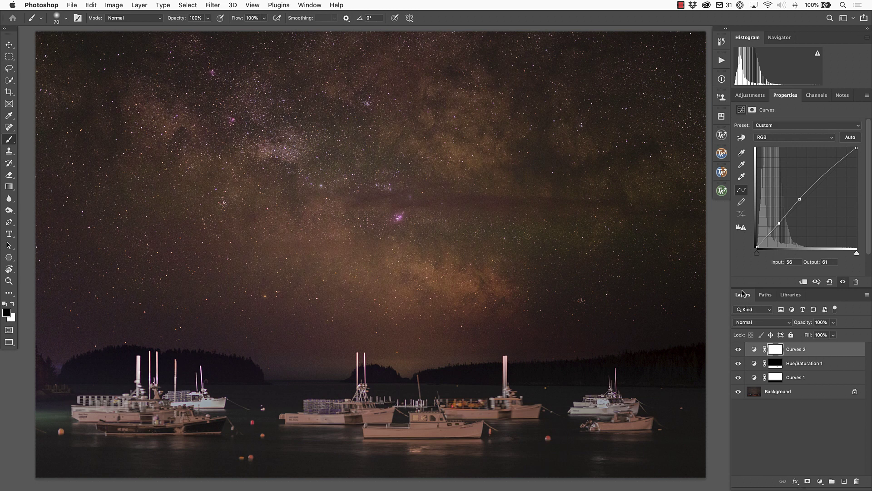
click(778, 427)
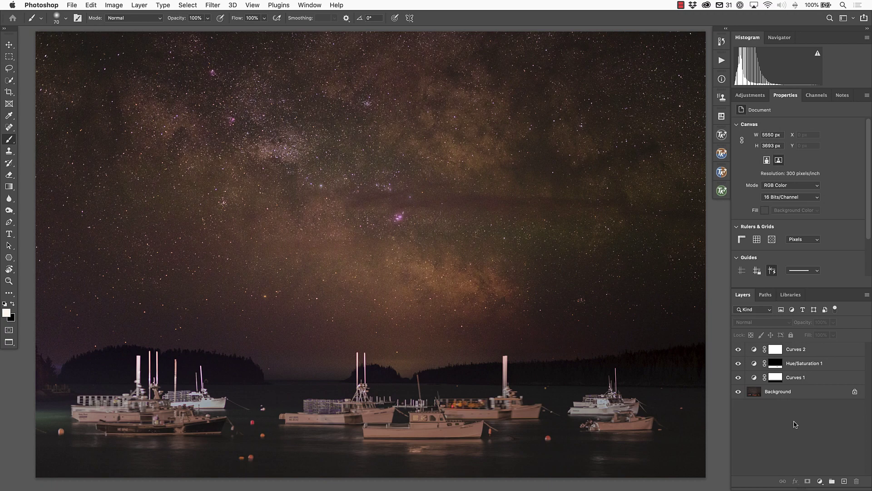
Step: Stamp the visible layers into a masked top layer, apply a 1.0-pixel Minimum filter preserving Roundness, and compare the star reduction
key(super+alt+shift+e)
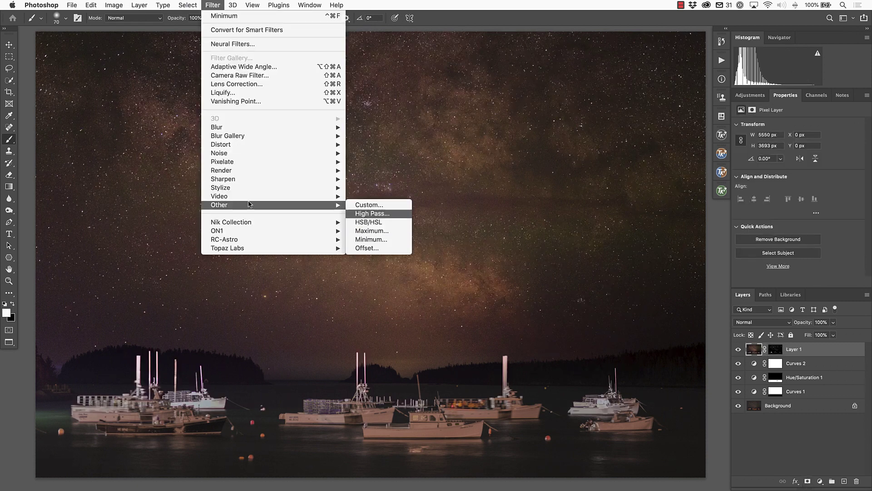
click(370, 276)
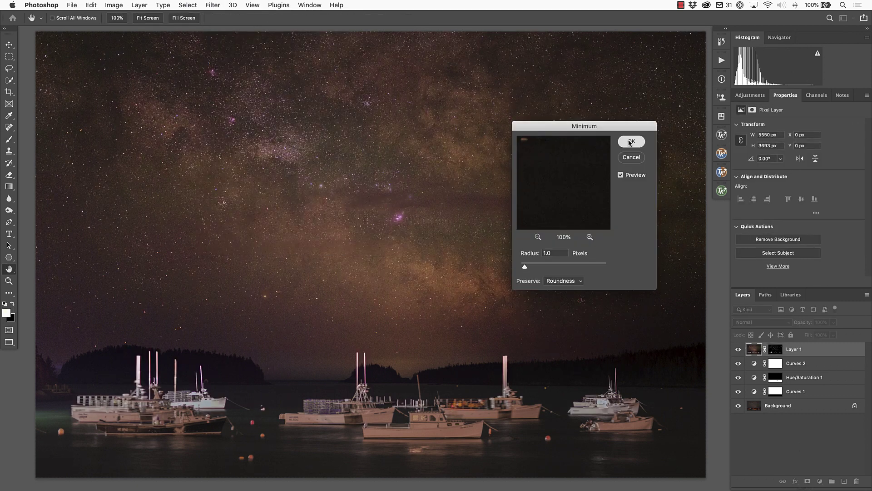
click(627, 140)
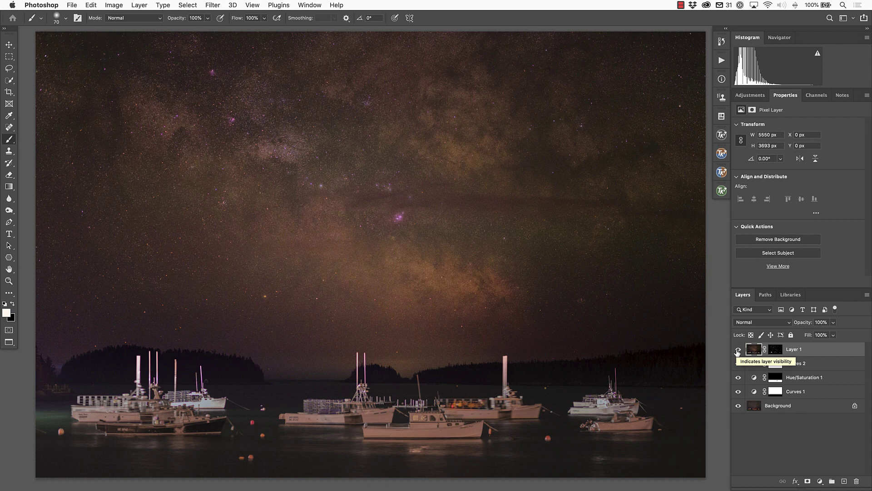
click(738, 350)
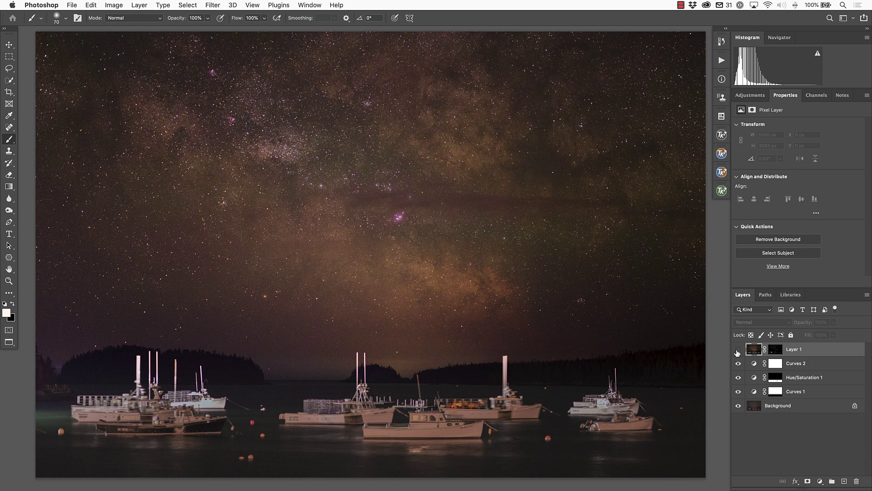
click(738, 349)
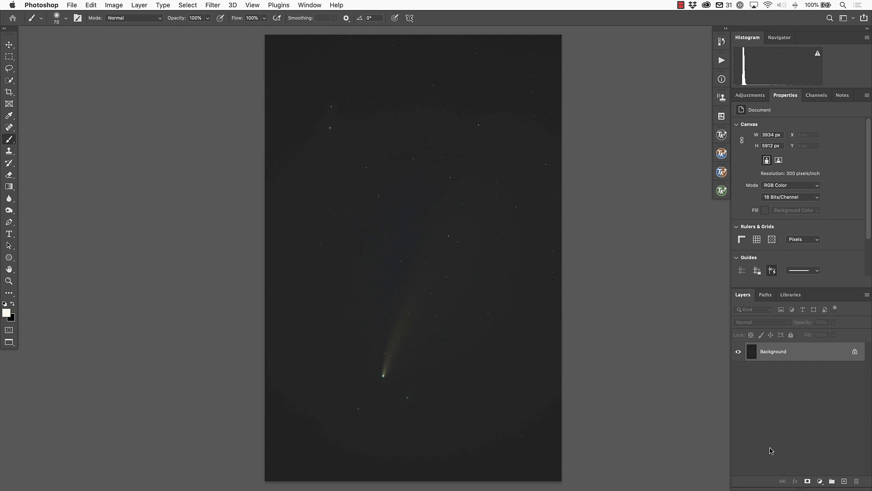
Step: Add a Curves adjustment layer to the comet photo and move its black point to input 6, output 0
click(750, 95)
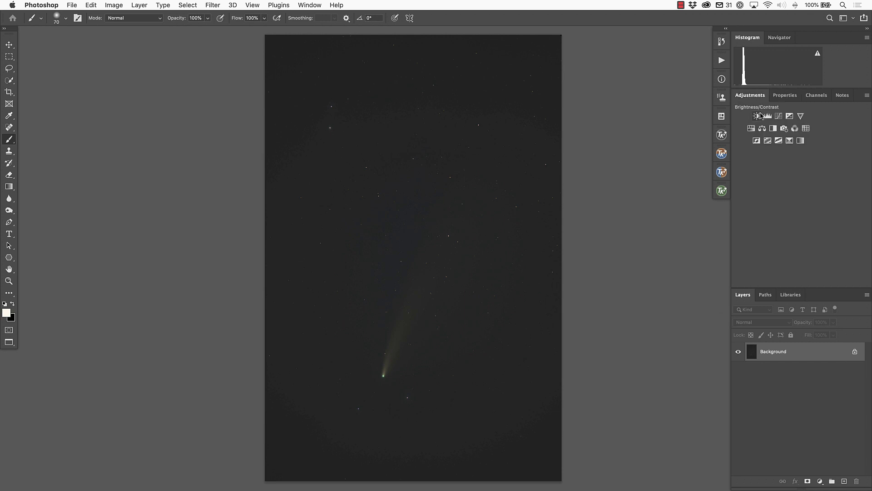
click(778, 116)
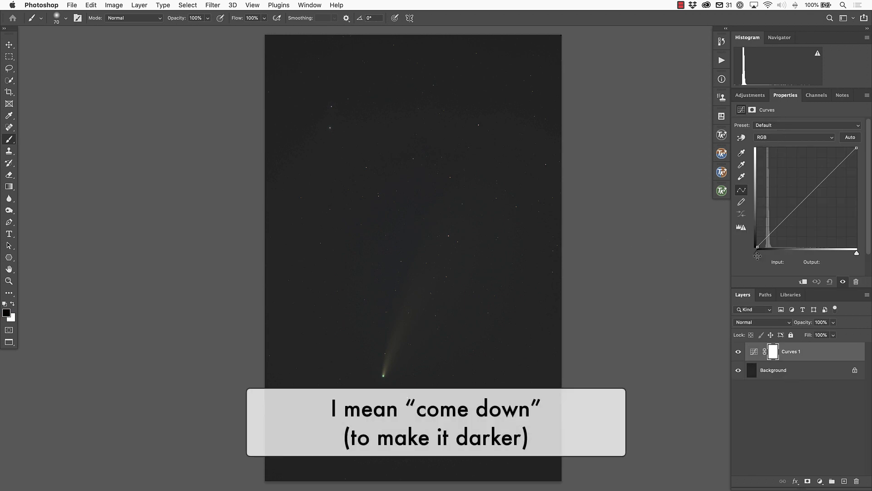
drag(758, 256, 760, 256)
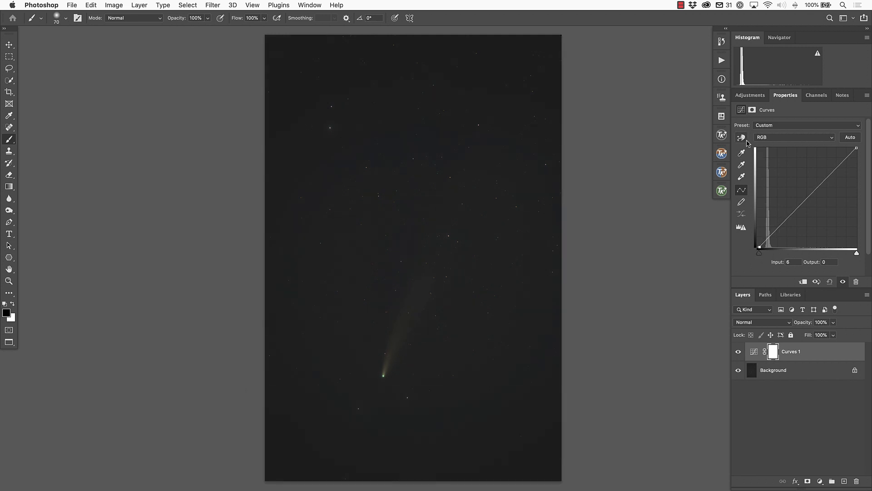
Step: Raise the first Curves layer's tone curve from a sample on the comet's tail, using the on-image adjustment tool
click(742, 138)
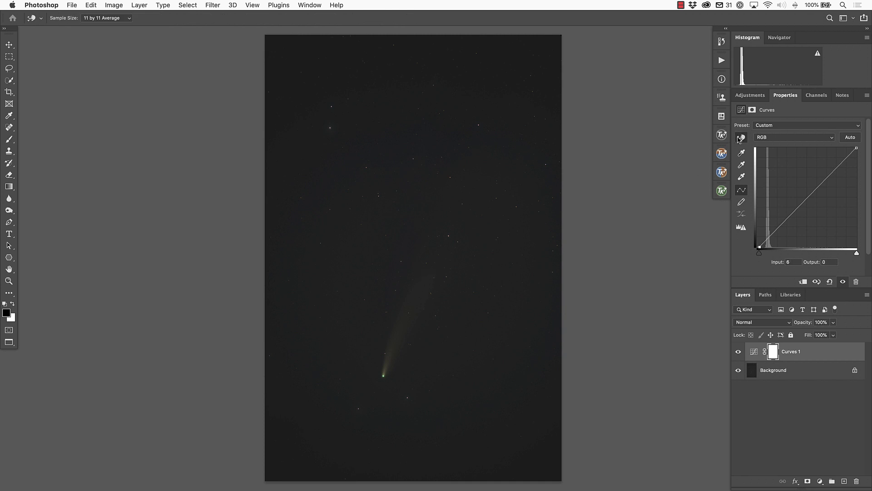
drag(407, 324, 405, 321)
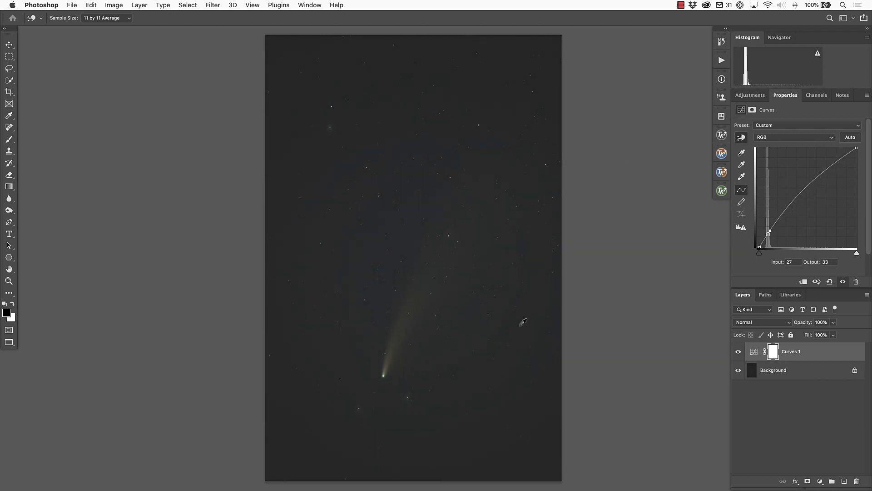
Step: Add a second Curves layer that darkens the sky sampled below the comet and brightens the comet's tail
click(754, 100)
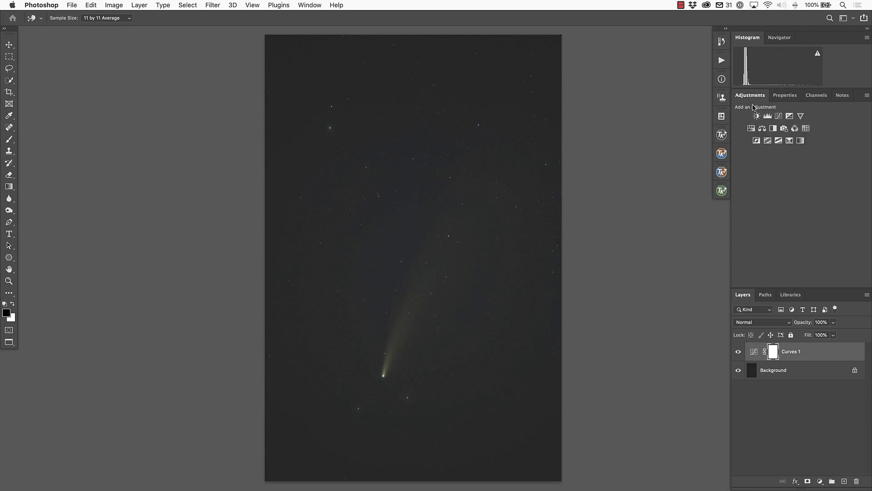
click(778, 118)
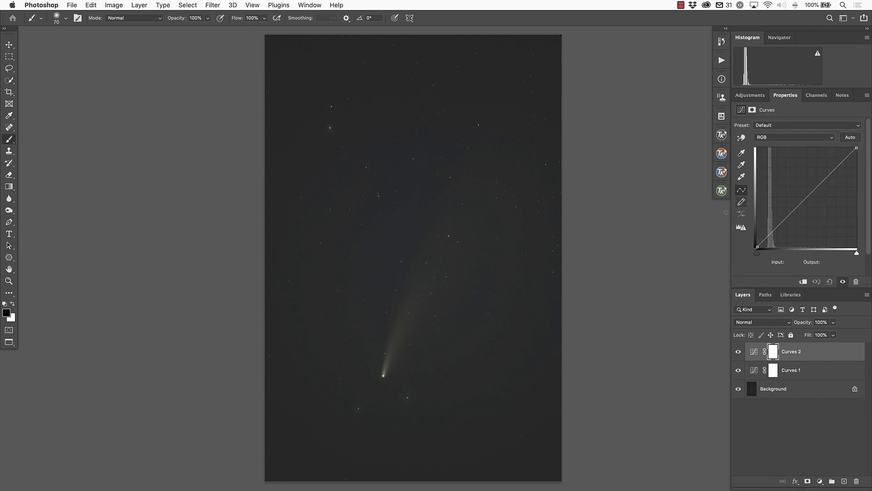
key(b)
key(alt+shift+2)
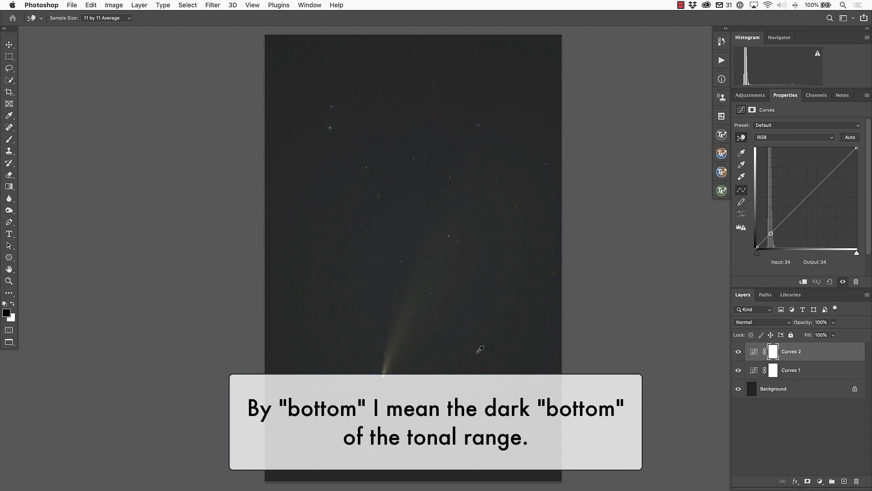
drag(449, 395, 446, 415)
drag(414, 321, 449, 266)
Step: Add a third Curves layer and brighten the tones sampled on the comet's tail
click(750, 95)
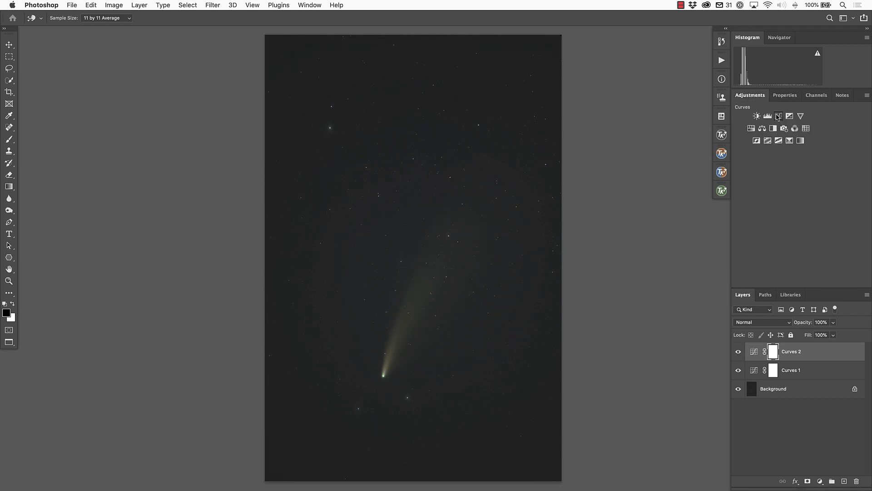
click(778, 115)
key(alt+shift+2)
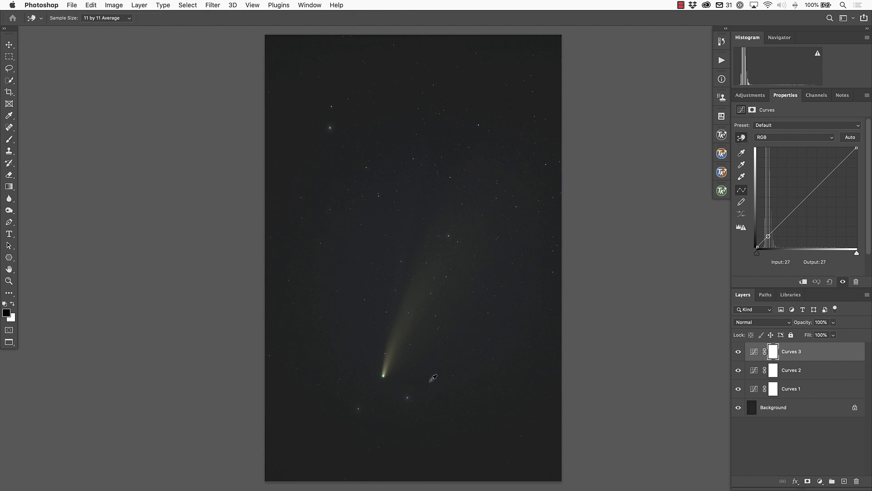
drag(409, 323, 429, 303)
Step: Add a fourth Curves layer that darkens the sky below the comet, with a tail point at input 56, output 51
click(750, 95)
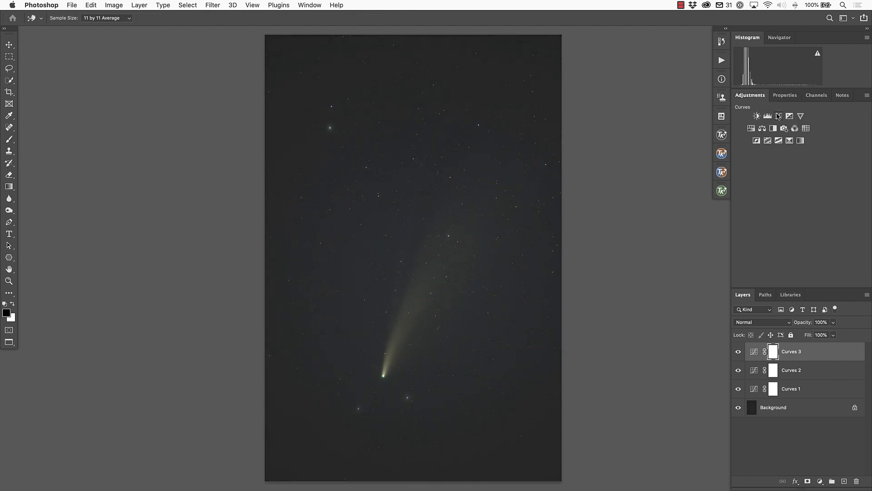
click(779, 116)
click(741, 137)
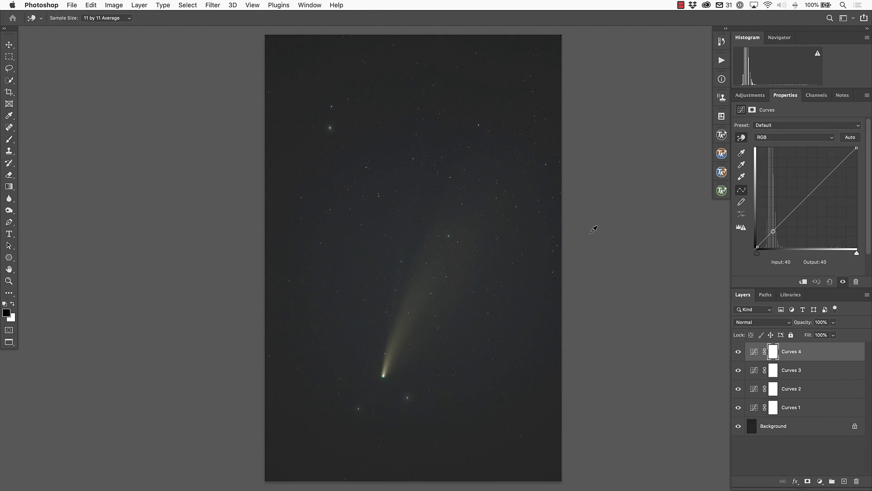
mouse_move(422, 429)
mouse_down()
mouse_move(422, 436)
mouse_move(413, 414)
mouse_move(414, 436)
mouse_up()
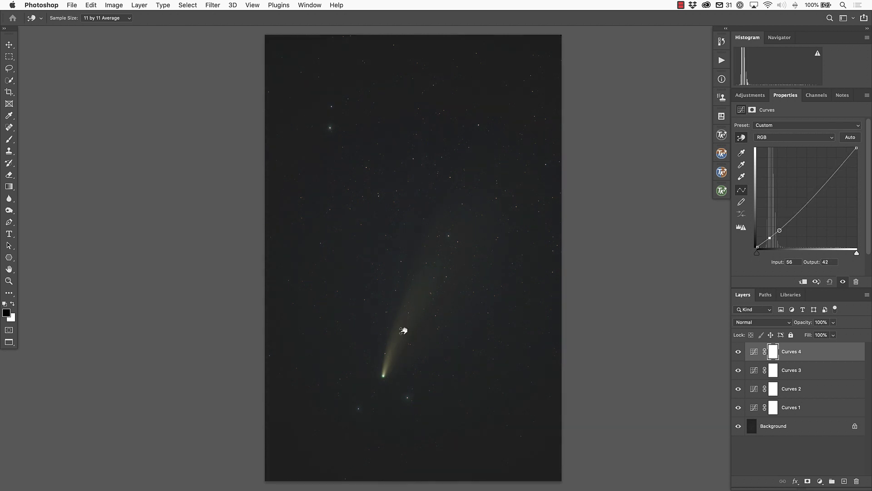
drag(403, 327, 403, 325)
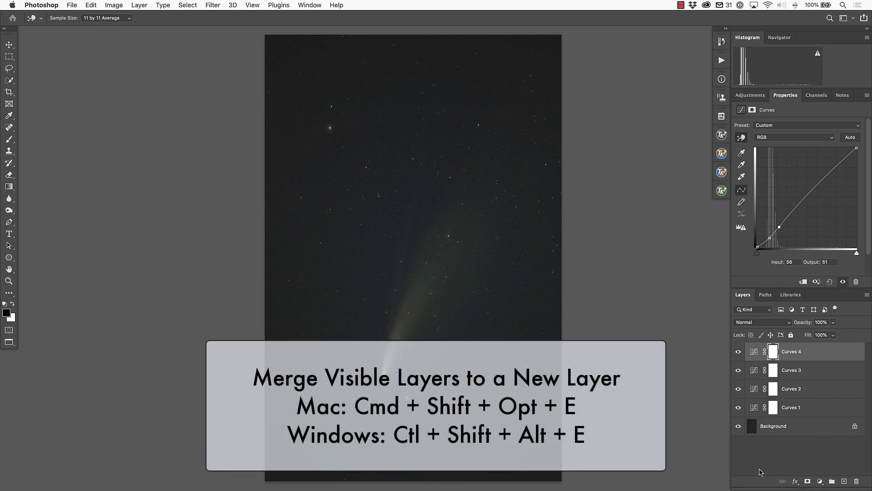
Step: Stamp the visible layers into a new top layer and compare the edited comet photo with the original Background
key(super+shift+alt+e)
key(b)
key(x)
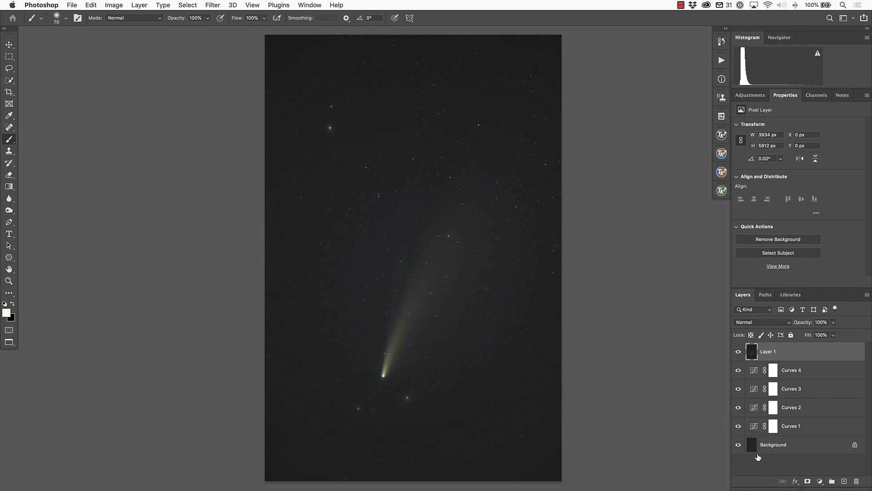
alt+click(738, 445)
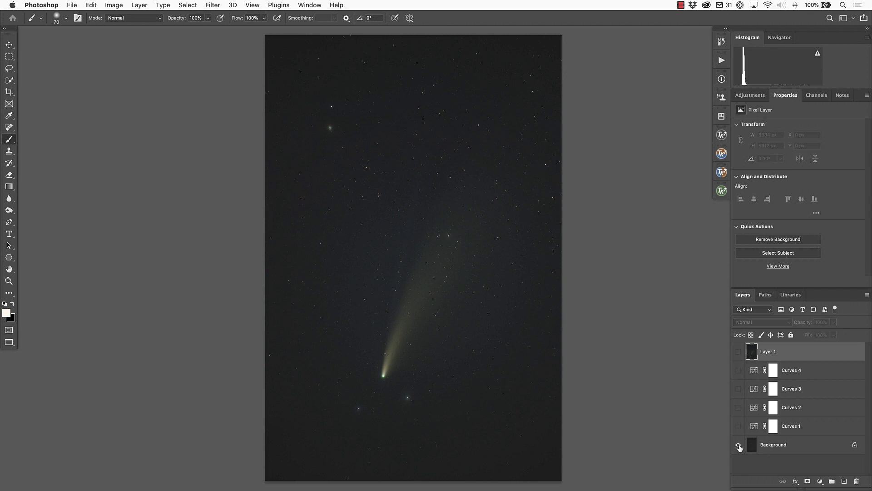
alt+click(738, 445)
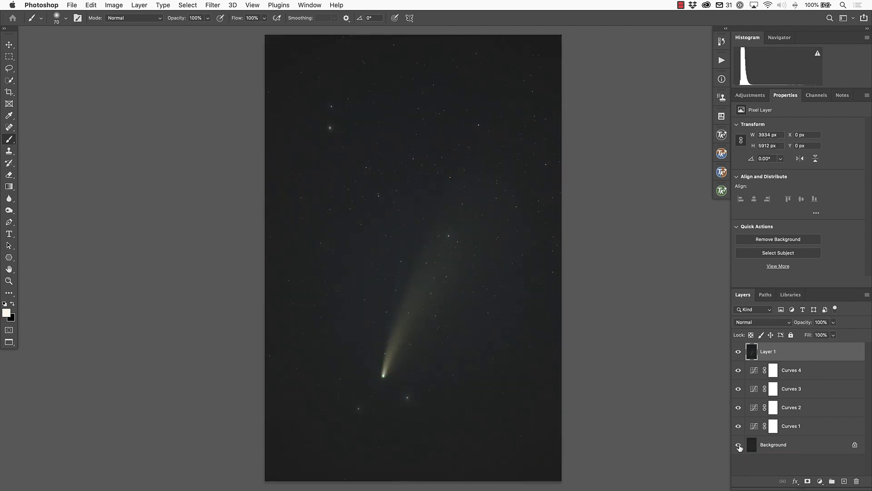
alt+click(738, 445)
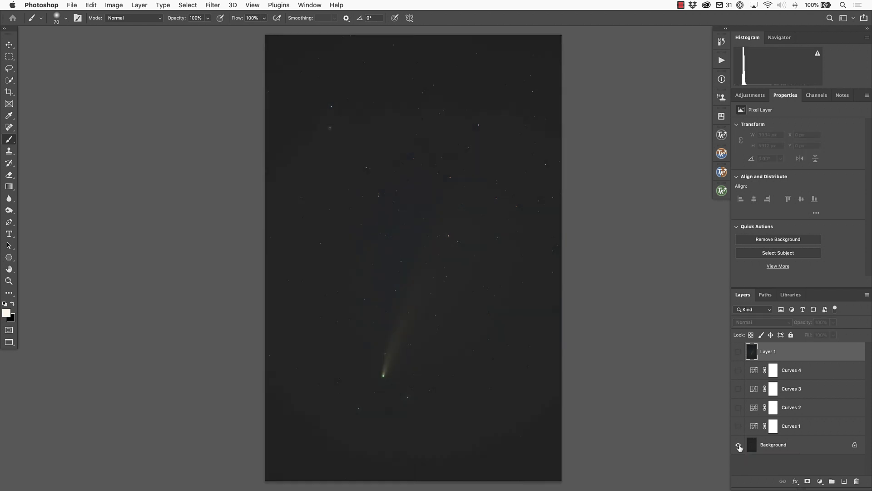
alt+click(739, 445)
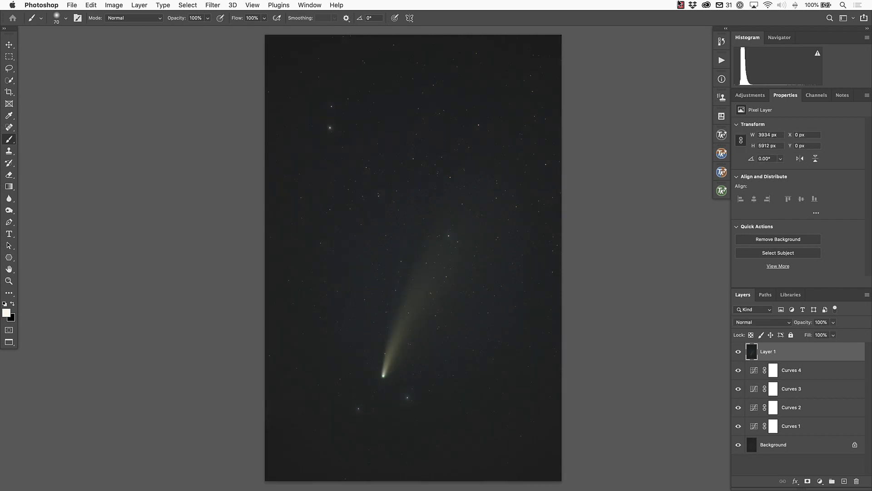
Step: Add a Curves layer above the stamped layer with points at input 42, output 64 and input 23, output 22, and compare before and after
click(757, 96)
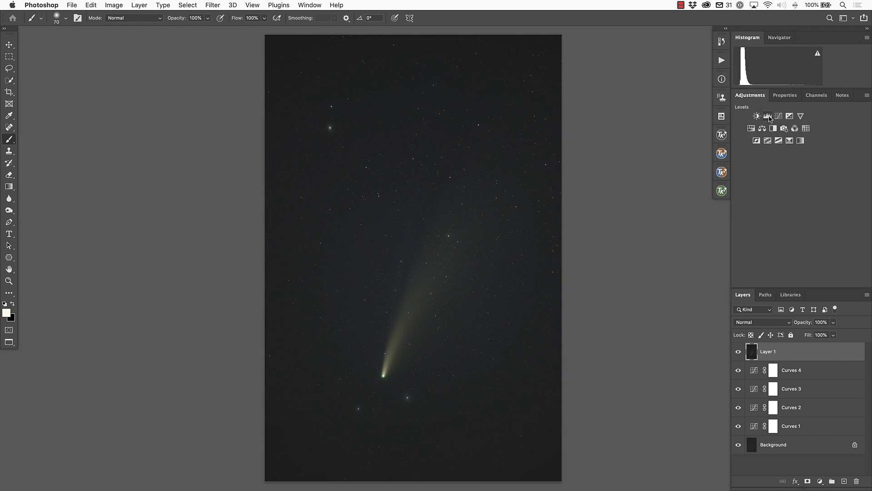
click(769, 118)
click(744, 134)
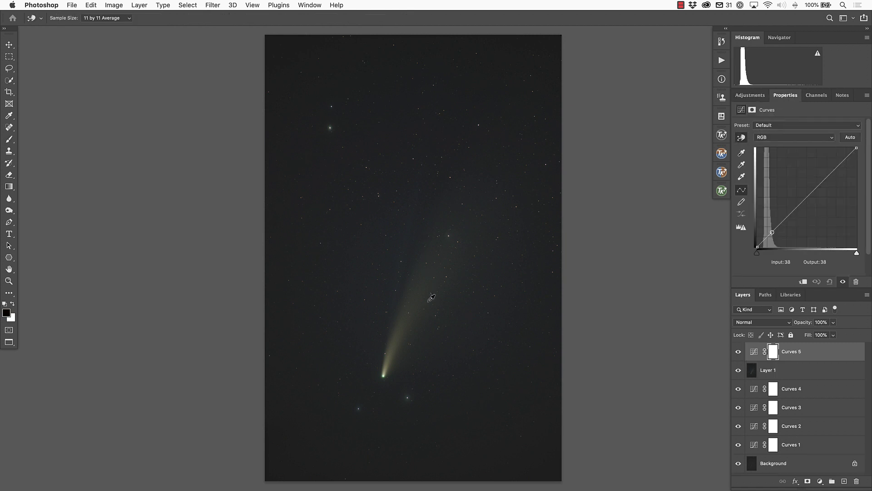
drag(427, 286, 427, 275)
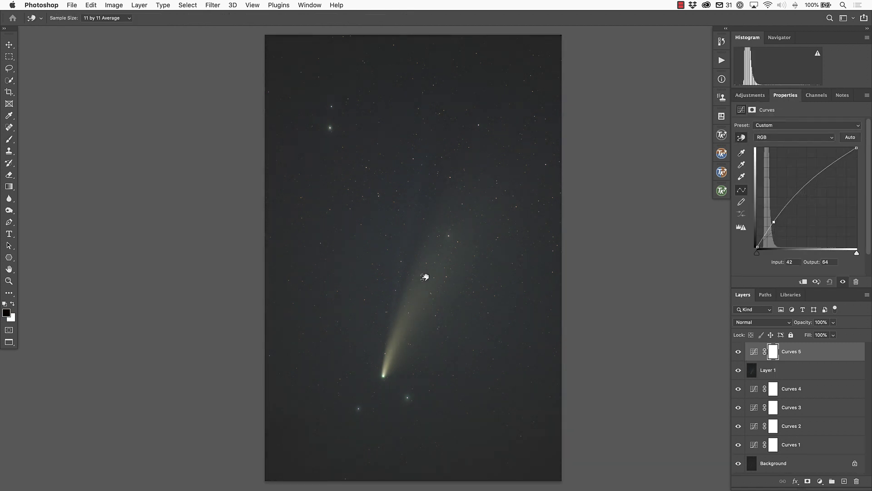
drag(372, 433, 370, 443)
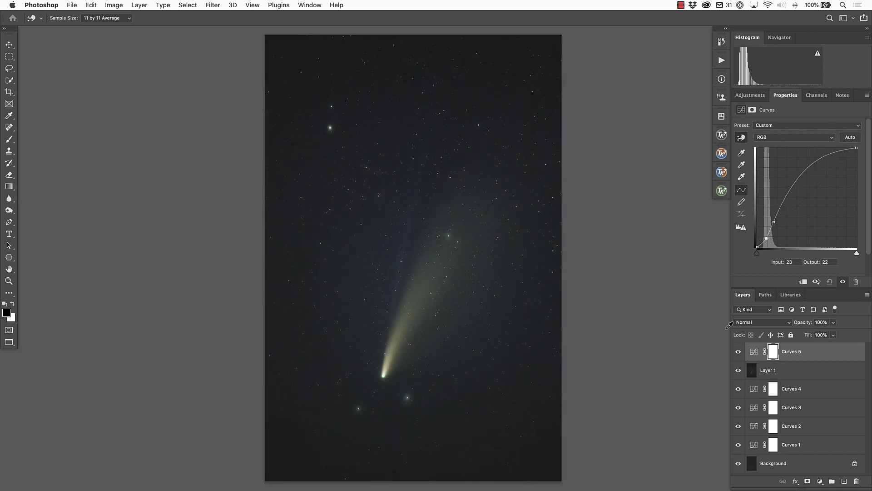
click(737, 351)
click(738, 351)
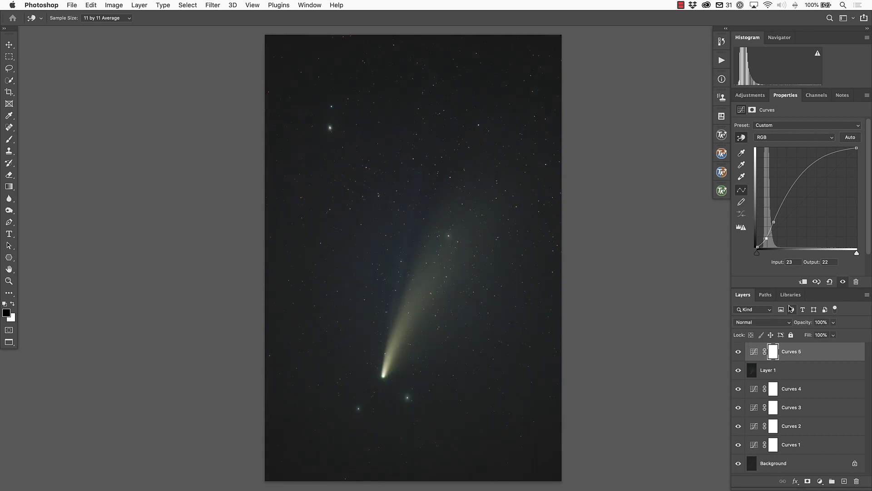